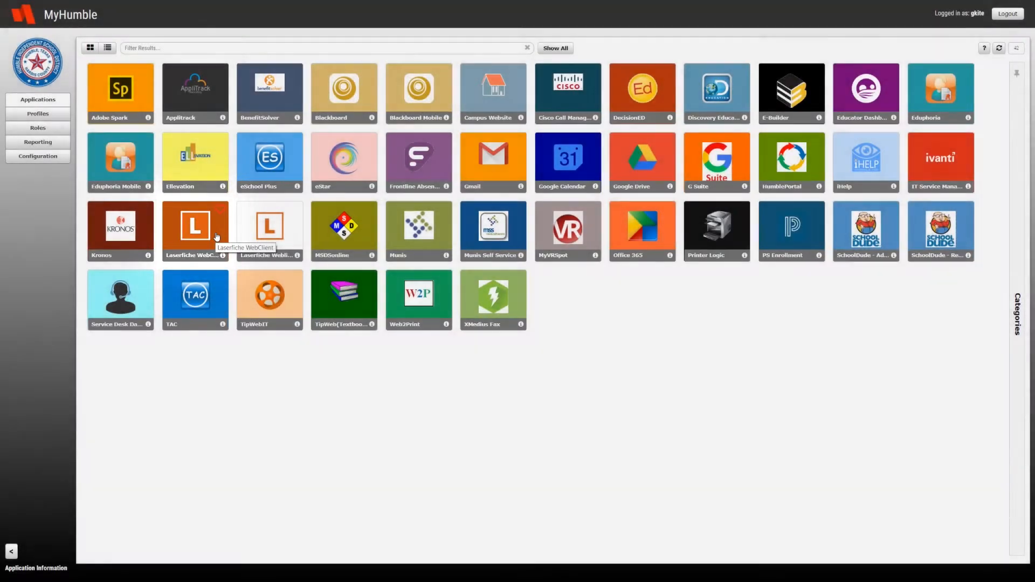
- Open the Laserfiche WebClient from the application portal and sign in, entering the account username
{"action": "left_click", "coordinate": [216, 237]}
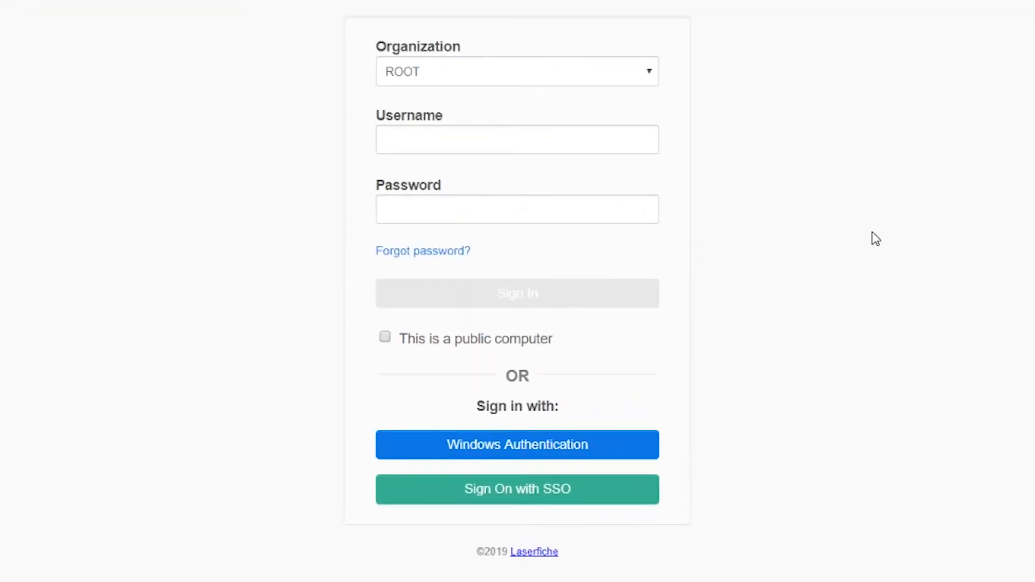
{"action": "left_click", "coordinate": [470, 132]}
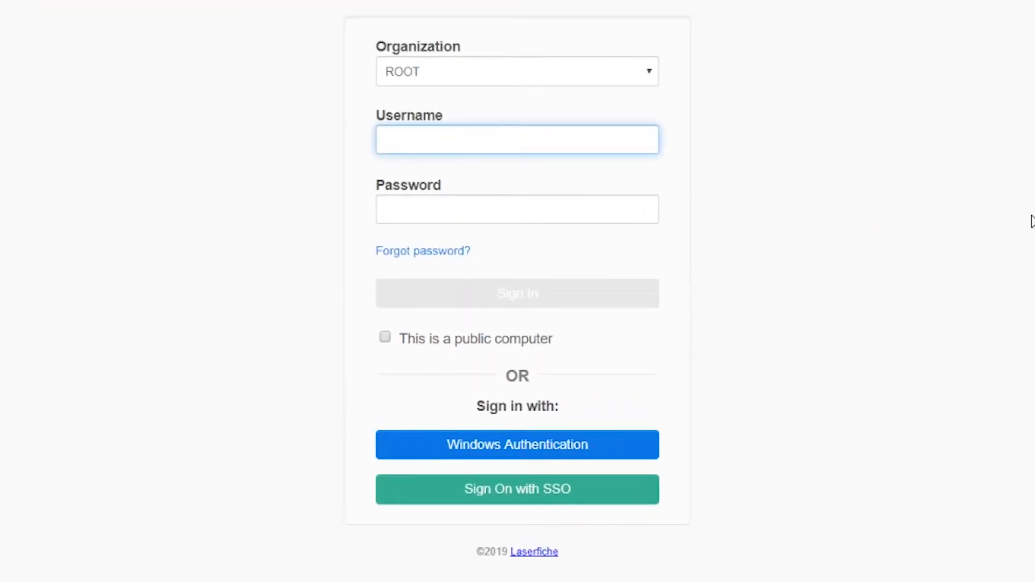
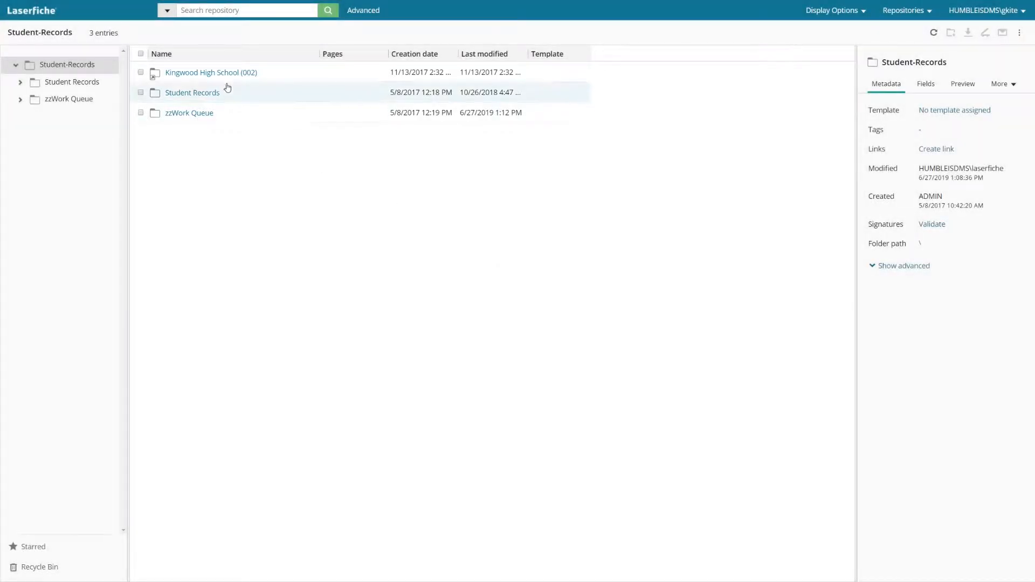
- Open the Student Records folder inside Kingwood High School (002) and make the repository search ready for entry
{"action": "left_click", "coordinate": [224, 76]}
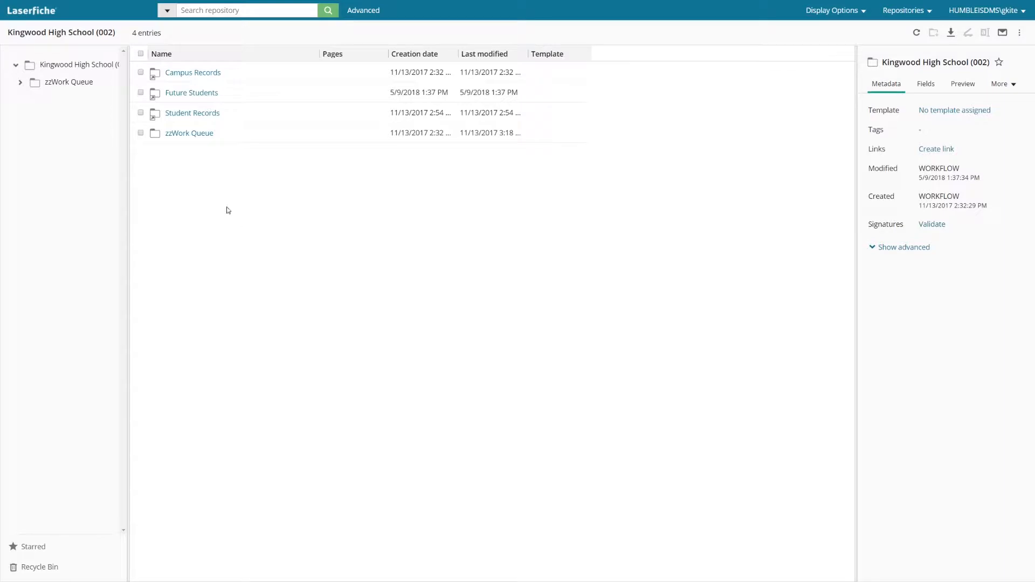
{"action": "left_click", "coordinate": [189, 113]}
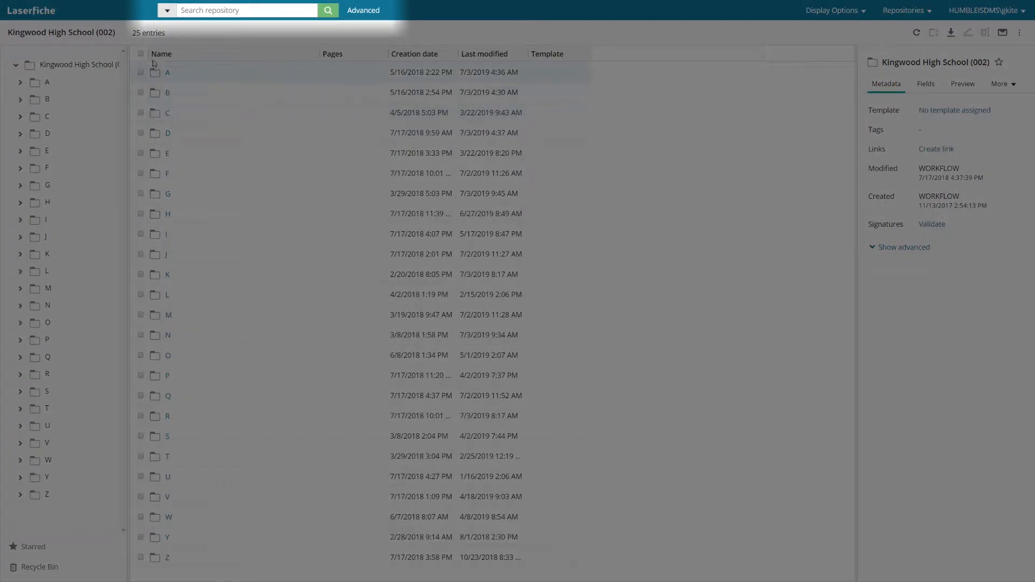
{"action": "left_click", "coordinate": [215, 11]}
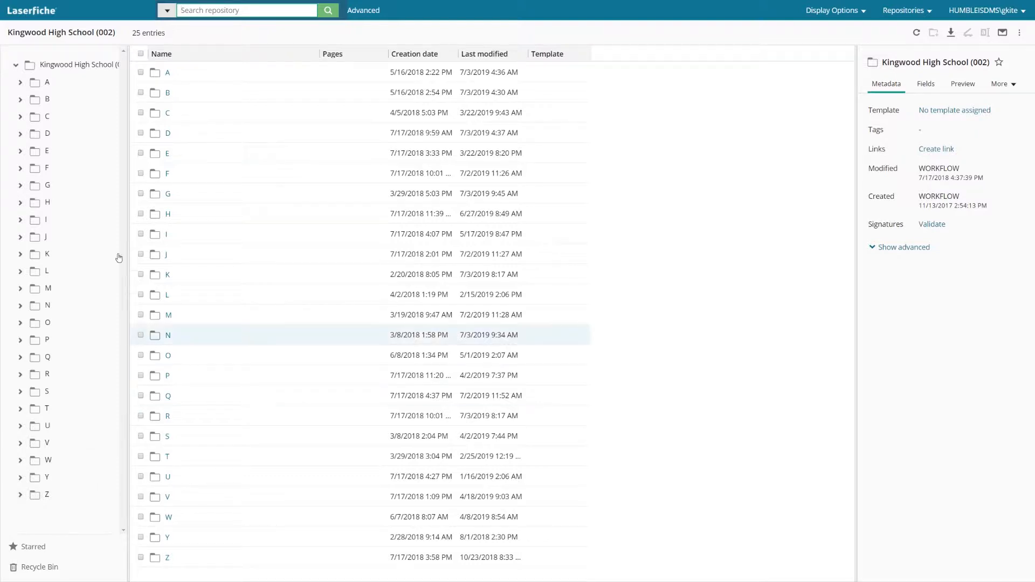
- Select folder B, star it, and remove the star again
{"action": "left_click", "coordinate": [140, 92]}
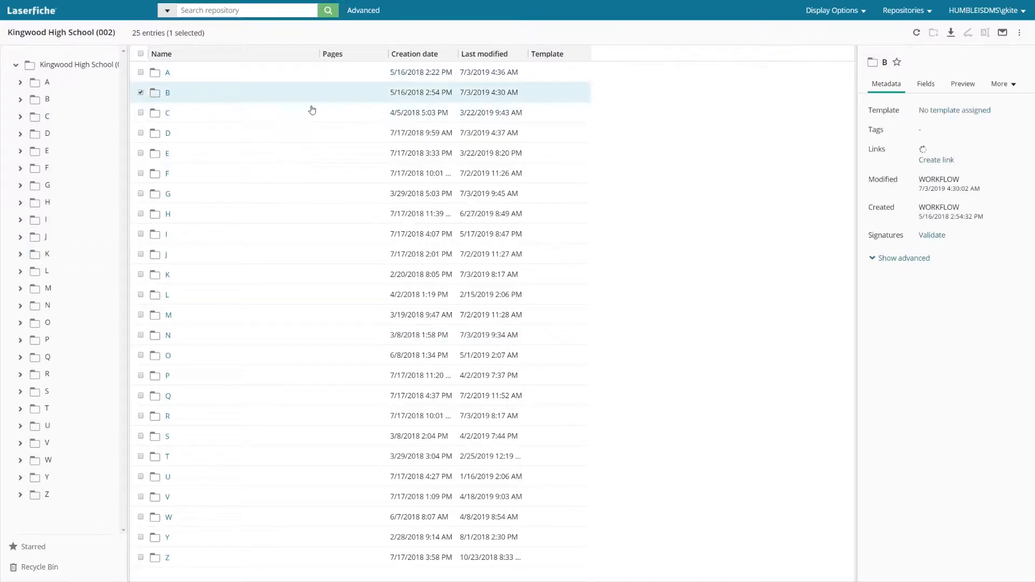
{"action": "left_click", "coordinate": [897, 63]}
{"action": "left_click", "coordinate": [897, 63]}
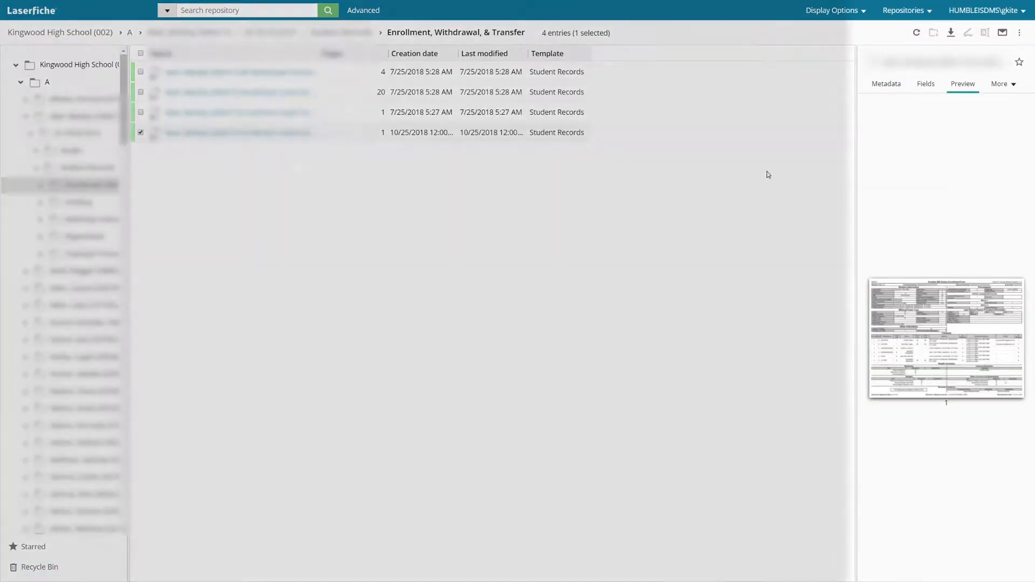
- Examine the preview, metadata and template fields of the selected Enrollment, Withdrawal, & Transfer document
{"action": "mouse_move", "coordinate": [870, 141]}
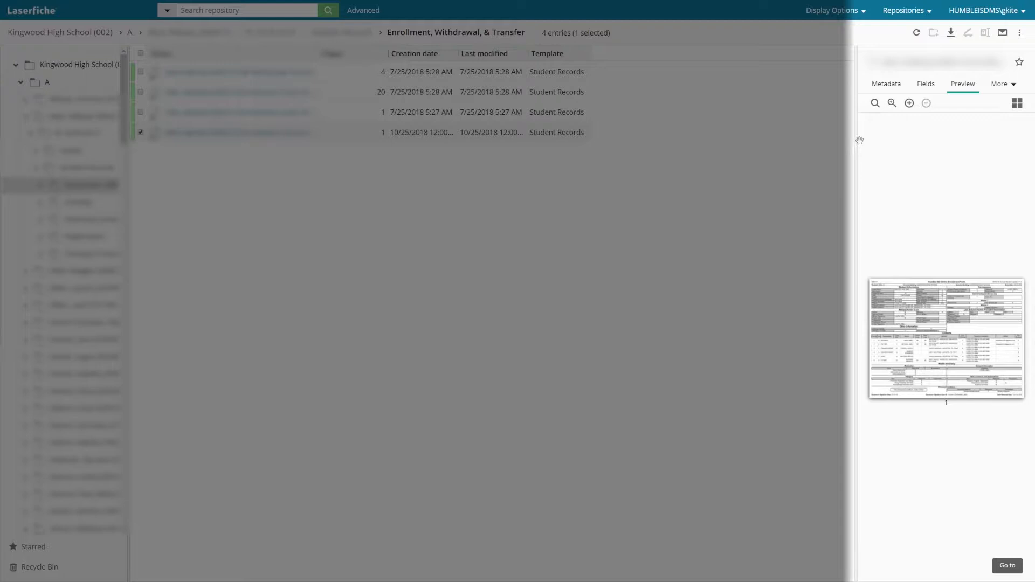
{"action": "left_click", "coordinate": [885, 85]}
{"action": "left_click", "coordinate": [925, 87]}
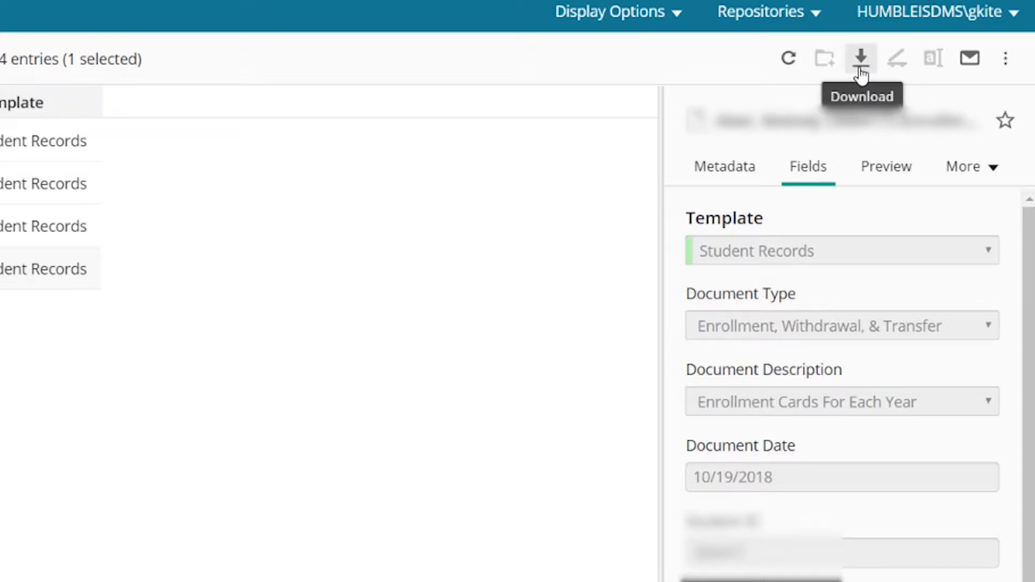
- Review the image file formats and the Briefcase option for downloading the selected document, and leave without downloading
{"action": "left_click", "coordinate": [861, 58]}
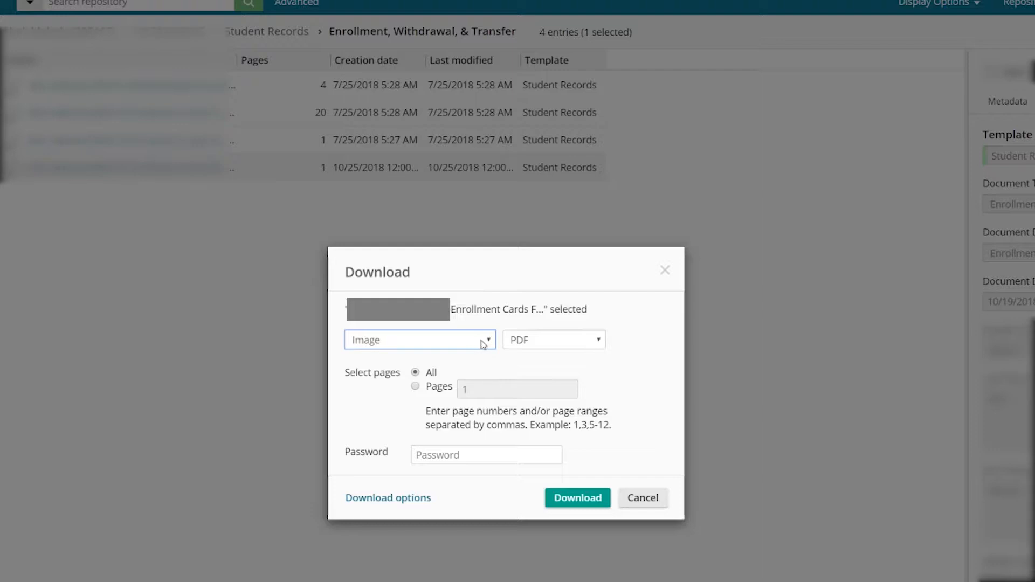
{"action": "left_click", "coordinate": [583, 341]}
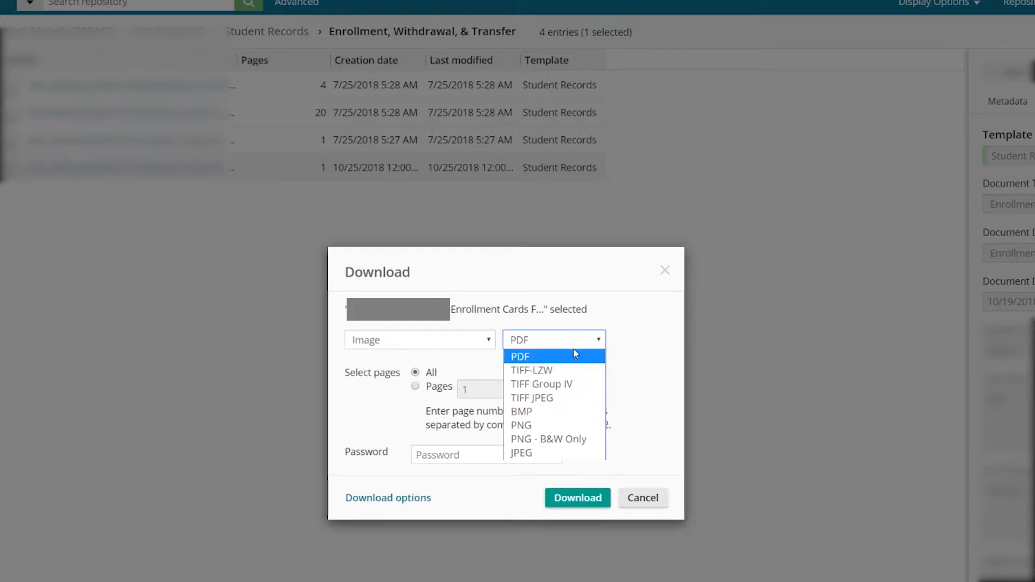
{"action": "left_click", "coordinate": [595, 345]}
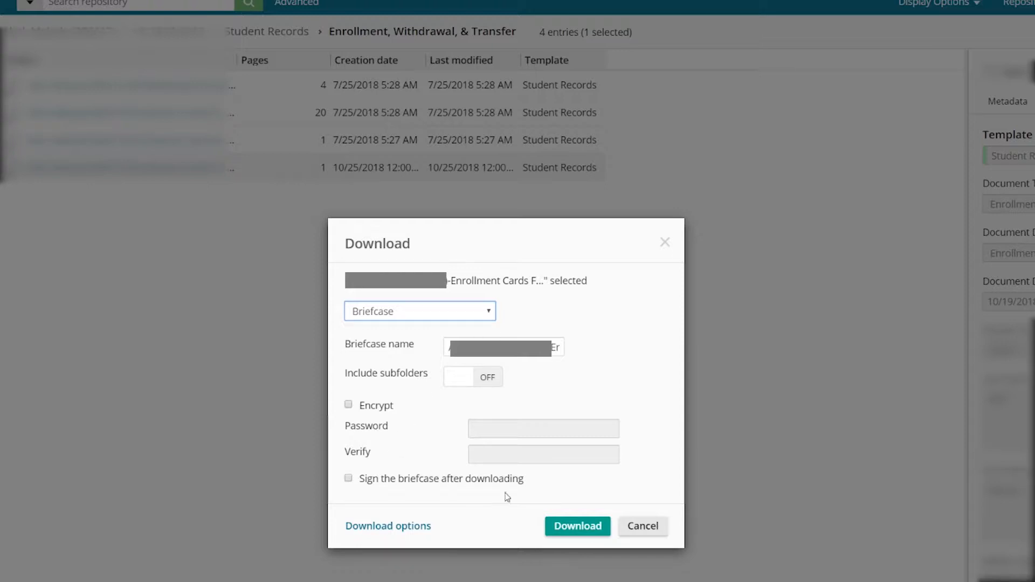
{"action": "left_click", "coordinate": [649, 528]}
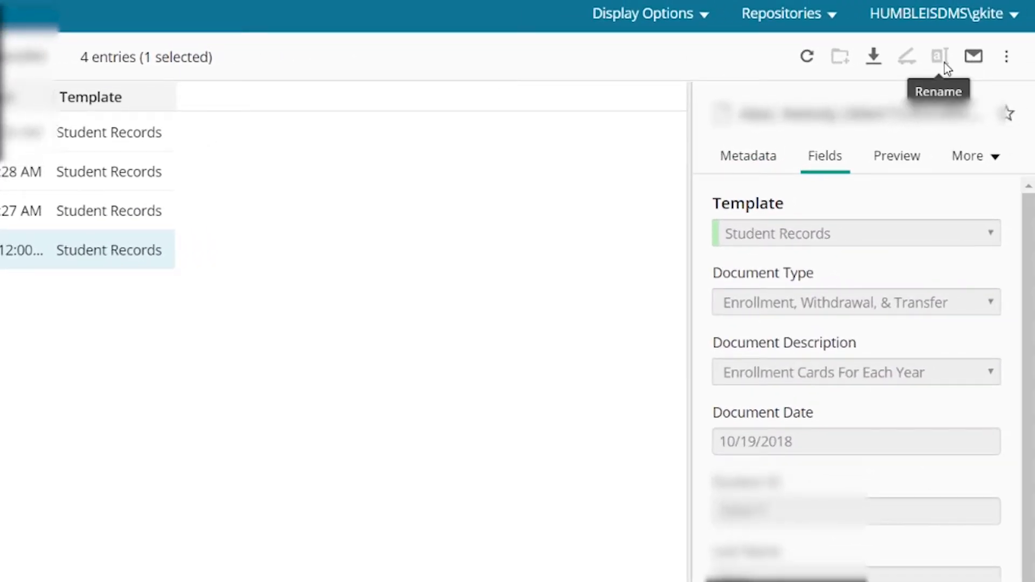
- Check the email option and the additional actions available for the selected document
{"action": "left_click", "coordinate": [974, 57]}
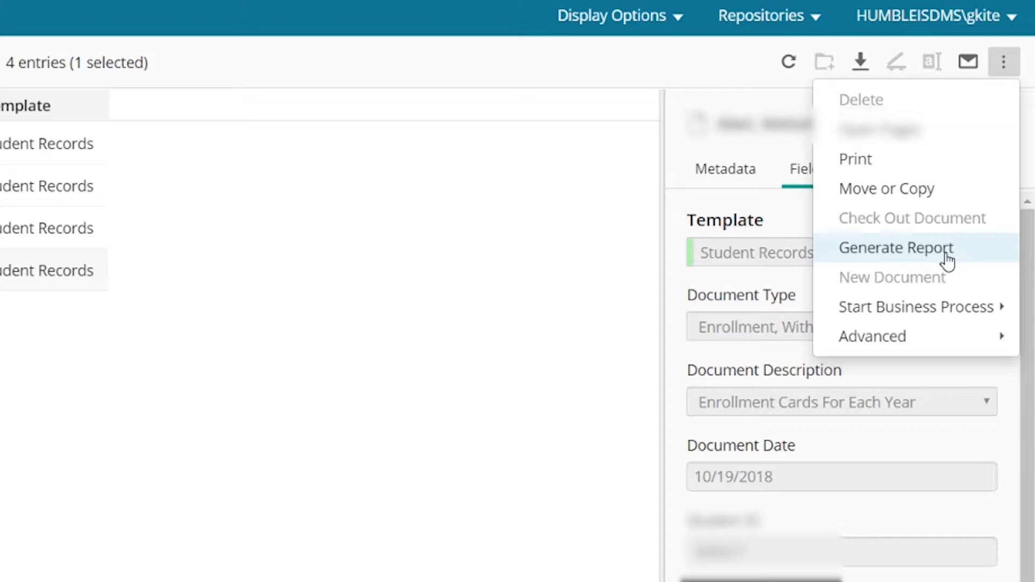
{"action": "left_click", "coordinate": [1003, 62]}
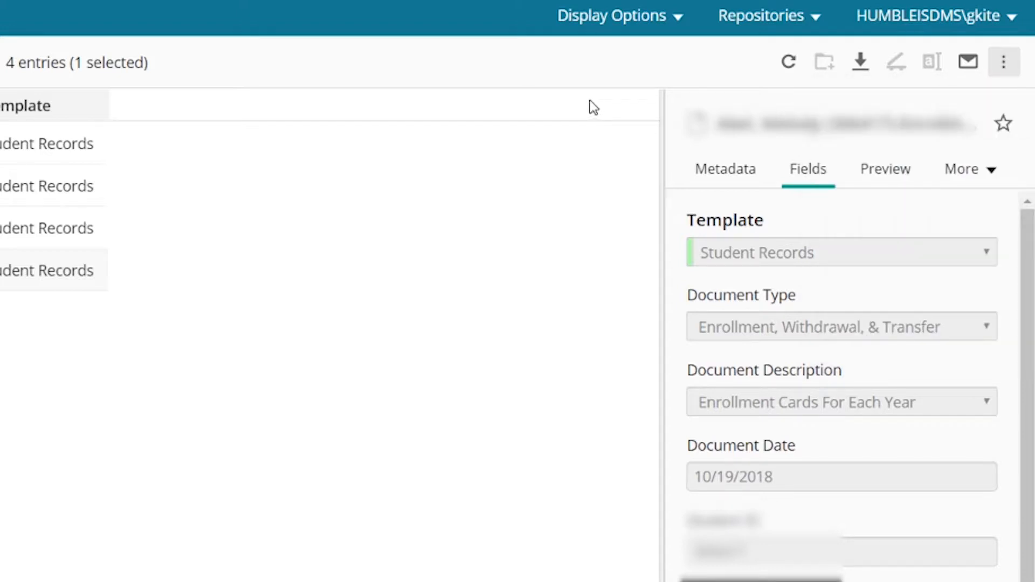
- Review the available and selected columns in the column display configuration and the other display options, without applying changes
{"action": "left_click", "coordinate": [647, 30]}
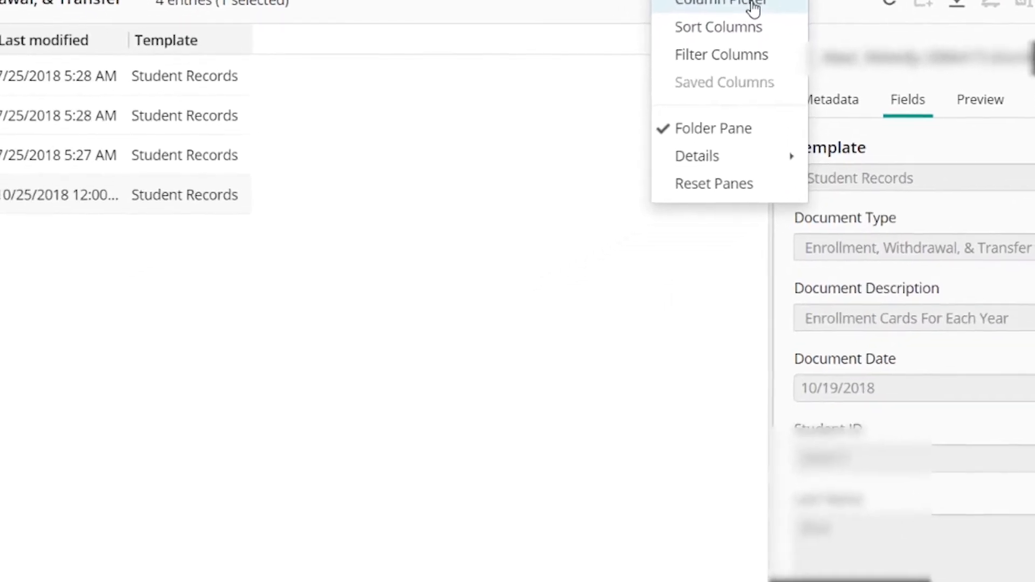
{"action": "left_click", "coordinate": [753, 6]}
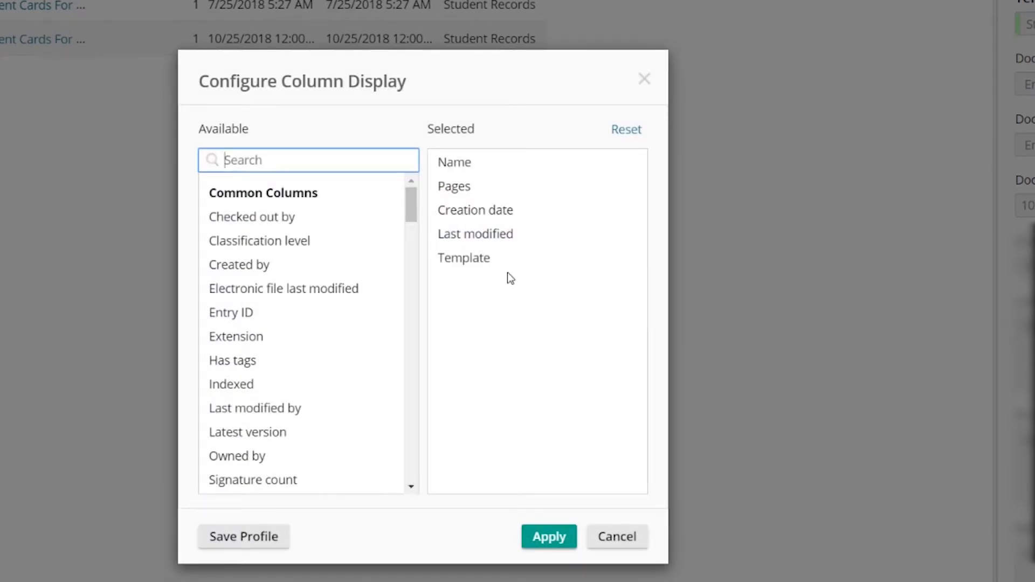
{"action": "left_click", "coordinate": [620, 536]}
{"action": "mouse_move", "coordinate": [872, 71]}
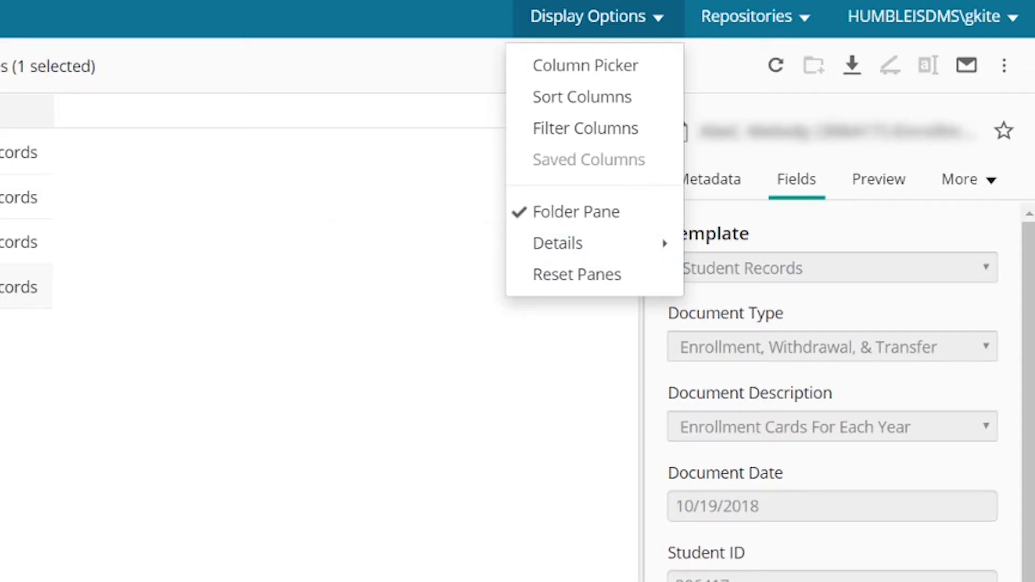
{"action": "left_click", "coordinate": [475, 367]}
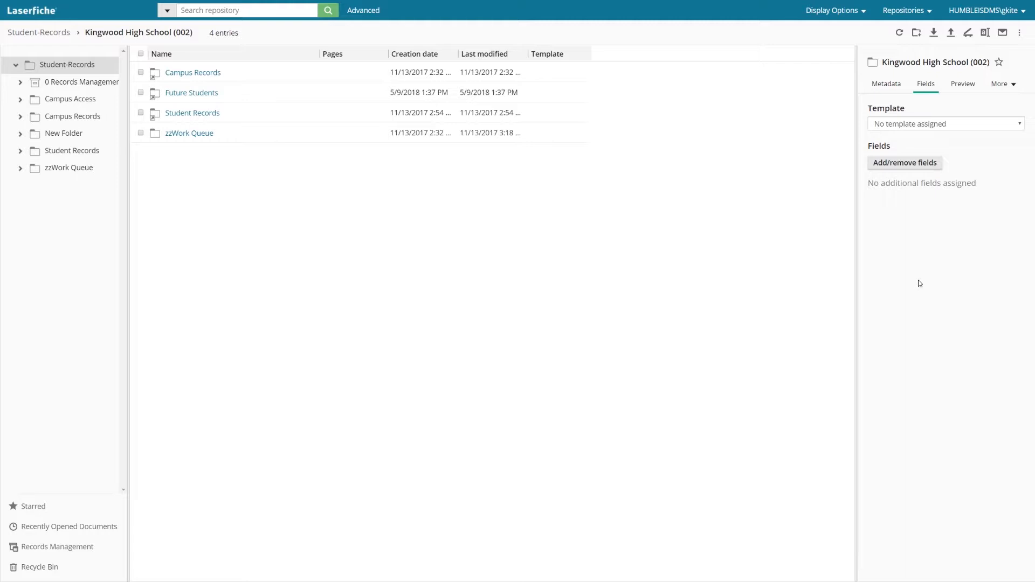
- Launch scanning for the Kingwood High School (002) folder with the TWAIN source and the PaperStream IP fi-7160 scanner
{"action": "left_click", "coordinate": [969, 37]}
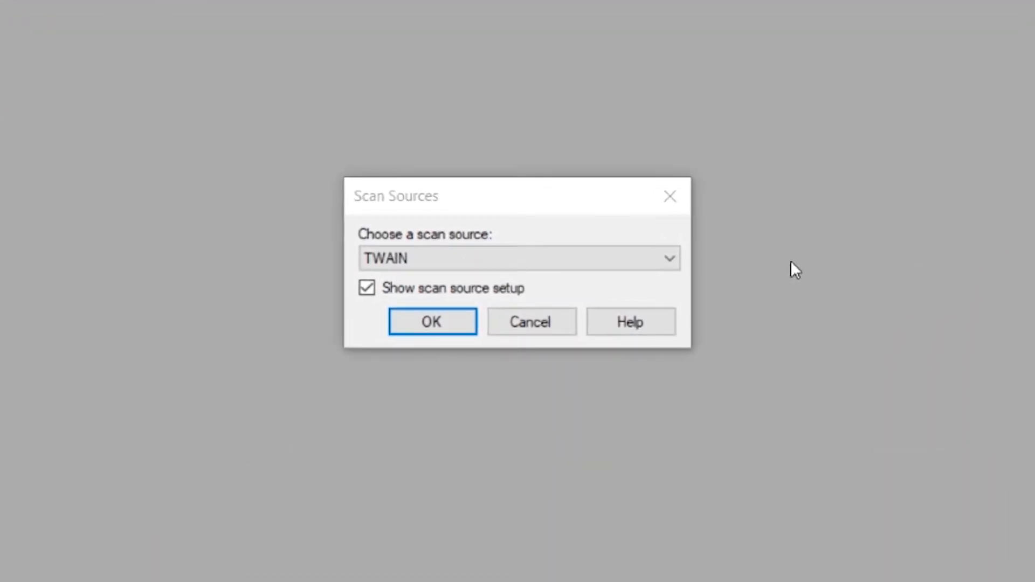
{"action": "left_click", "coordinate": [649, 259]}
{"action": "left_click", "coordinate": [600, 297]}
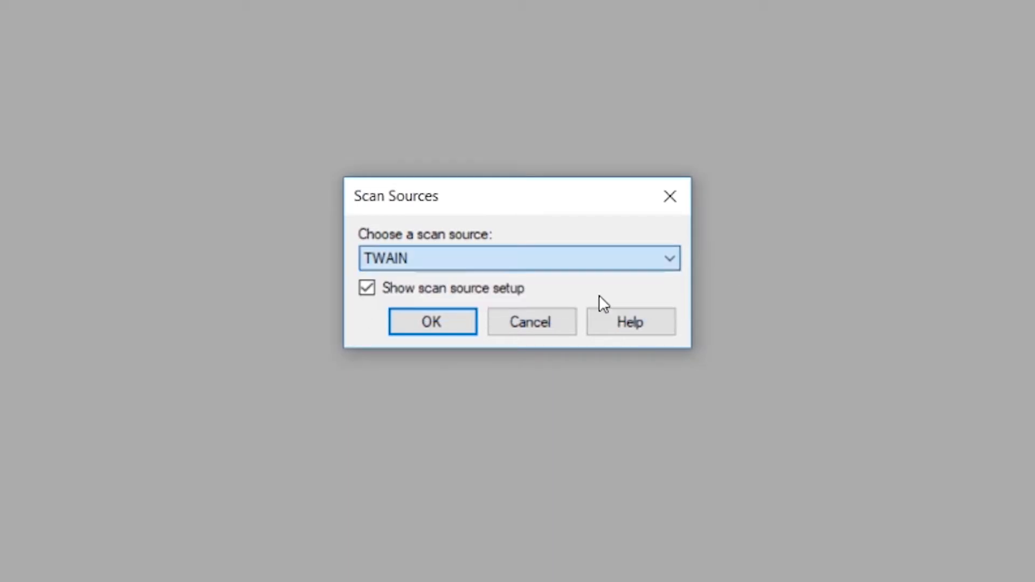
{"action": "left_click", "coordinate": [436, 325]}
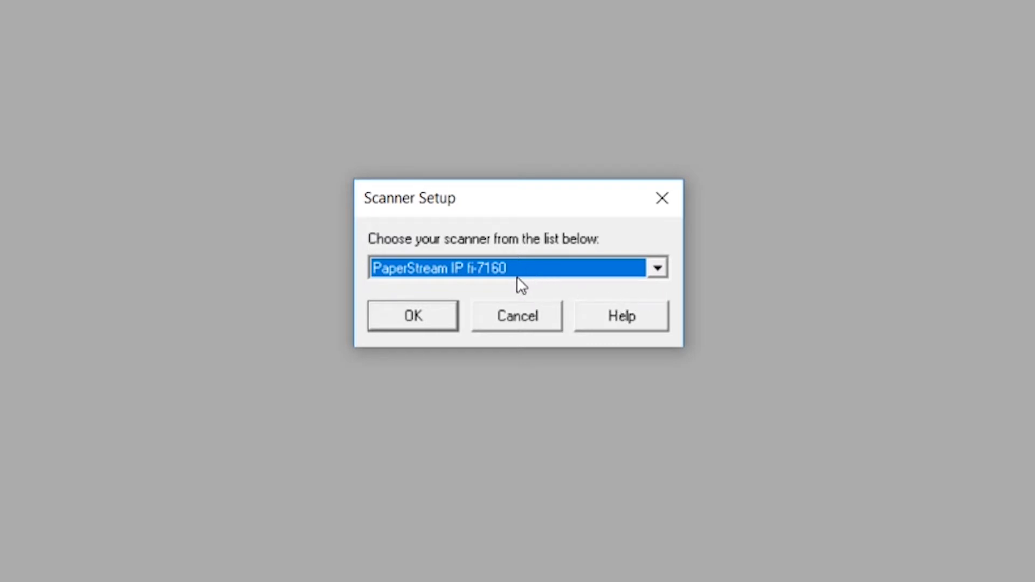
{"action": "left_click", "coordinate": [410, 316]}
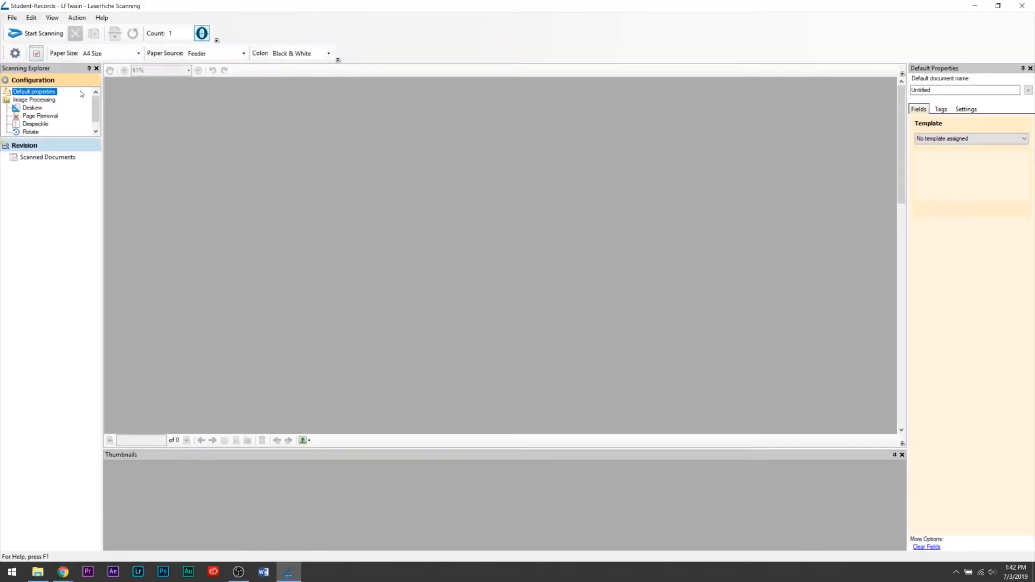
- Check the image processing configuration and scan the page into a new document
{"action": "left_click", "coordinate": [34, 100]}
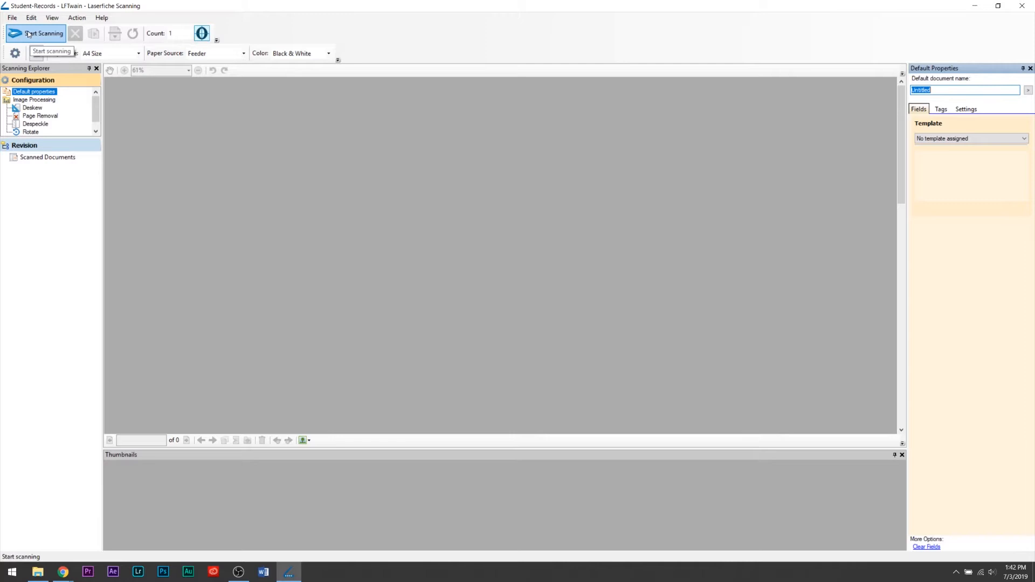
{"action": "left_click", "coordinate": [29, 34]}
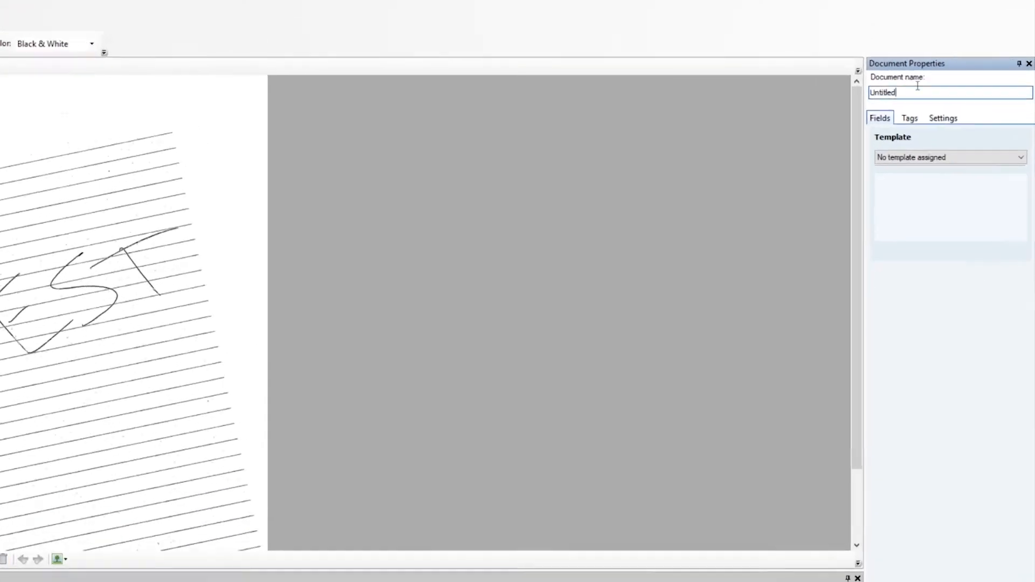
- Rename the scanned document with the student's name and ID, and assign it the Student Records template
{"action": "double_click", "coordinate": [981, 89]}
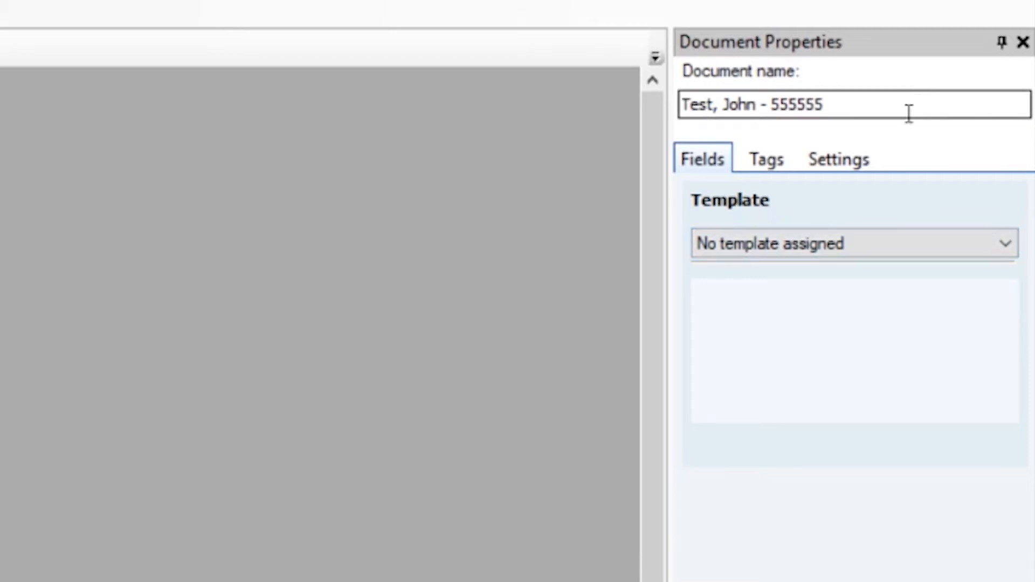
{"action": "left_click", "coordinate": [709, 155]}
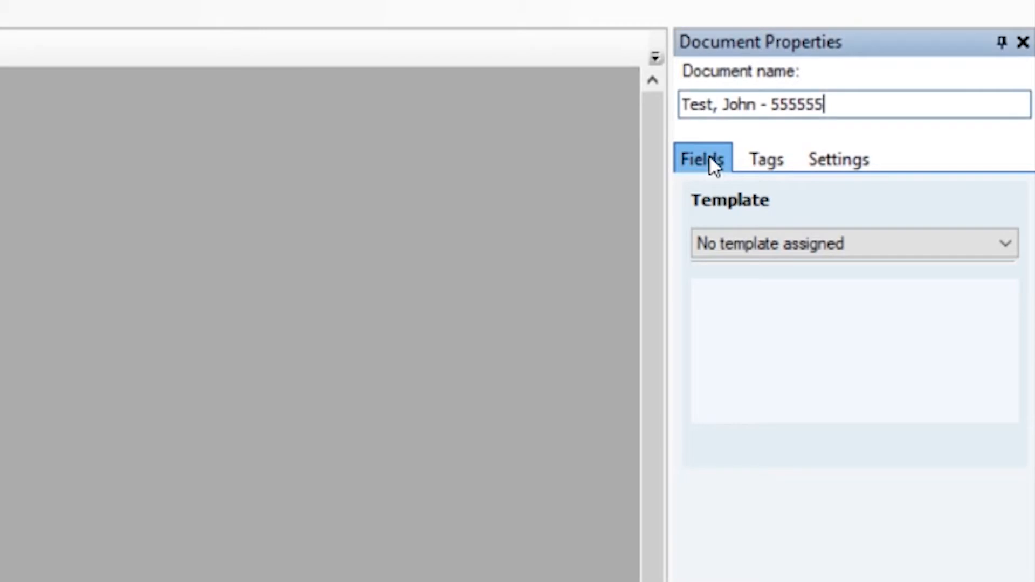
{"action": "left_click", "coordinate": [763, 243]}
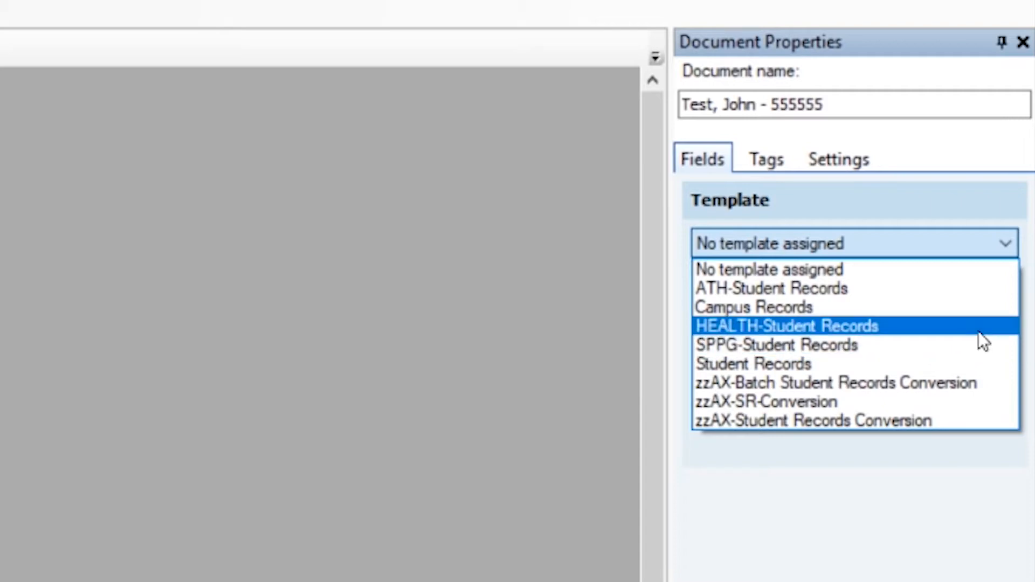
{"action": "left_click", "coordinate": [941, 364]}
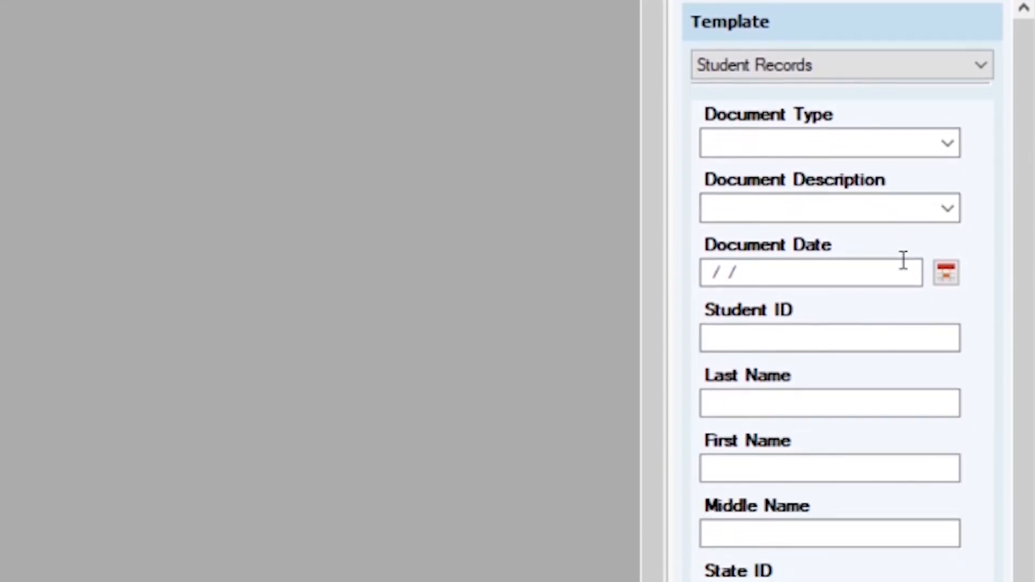
- Fill in the document date as 7/3/2019, the student ID and the student's last name, and store the document in the repository
{"action": "scroll", "coordinate": [965, 282], "scroll_direction": "down", "scroll_amount": 2}
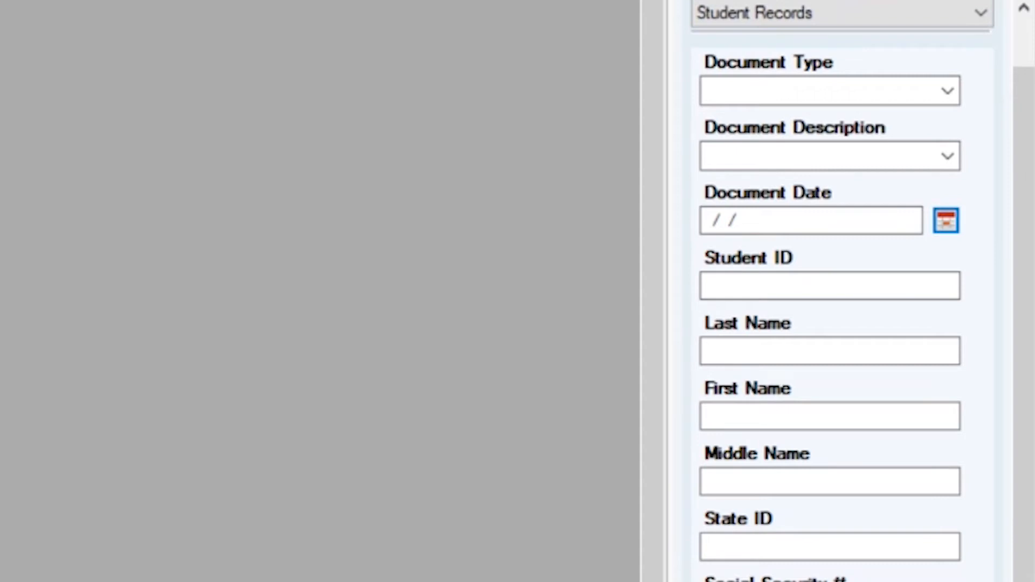
{"action": "left_click", "coordinate": [946, 221]}
{"action": "left_click", "coordinate": [776, 282]}
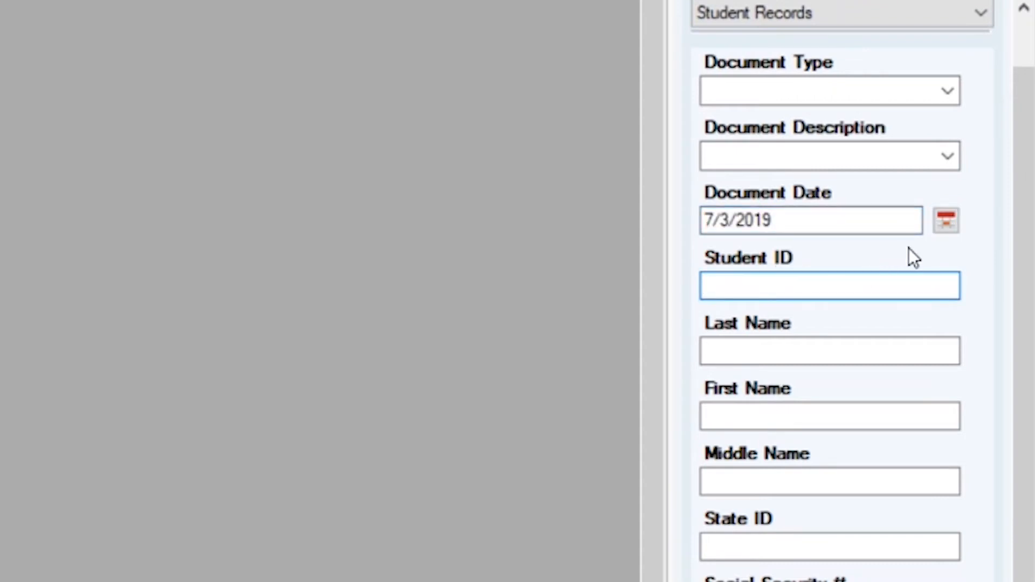
{"action": "type", "text": "5555"}
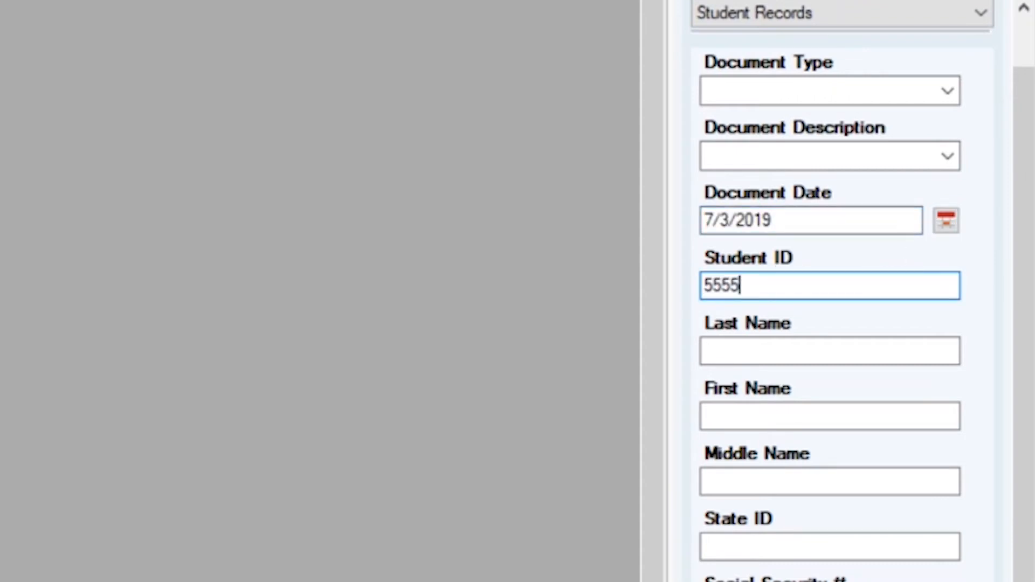
{"action": "type", "text": "55"}
{"action": "key", "text": "Tab"}
{"action": "type", "text": "Test"}
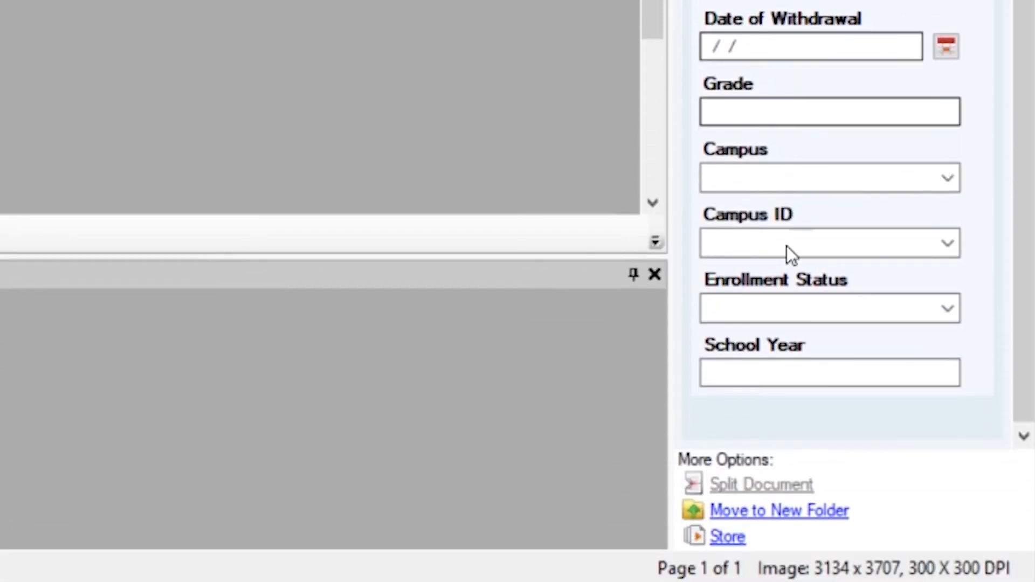
{"action": "left_click", "coordinate": [736, 543]}
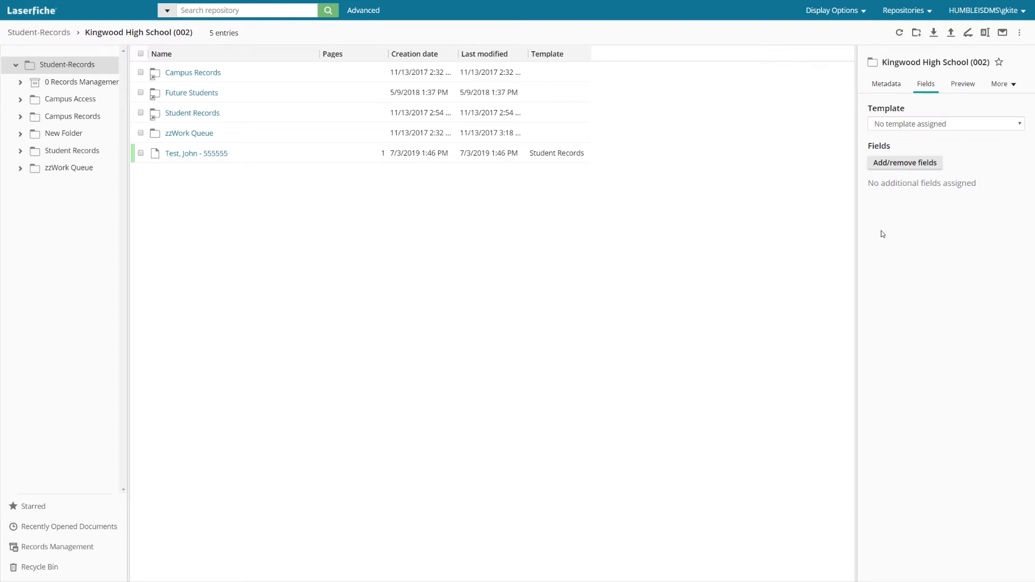
- Open the newly scanned student document stored in the Kingwood High School (002) folder
{"action": "left_click", "coordinate": [257, 14]}
{"action": "left_click", "coordinate": [193, 155]}
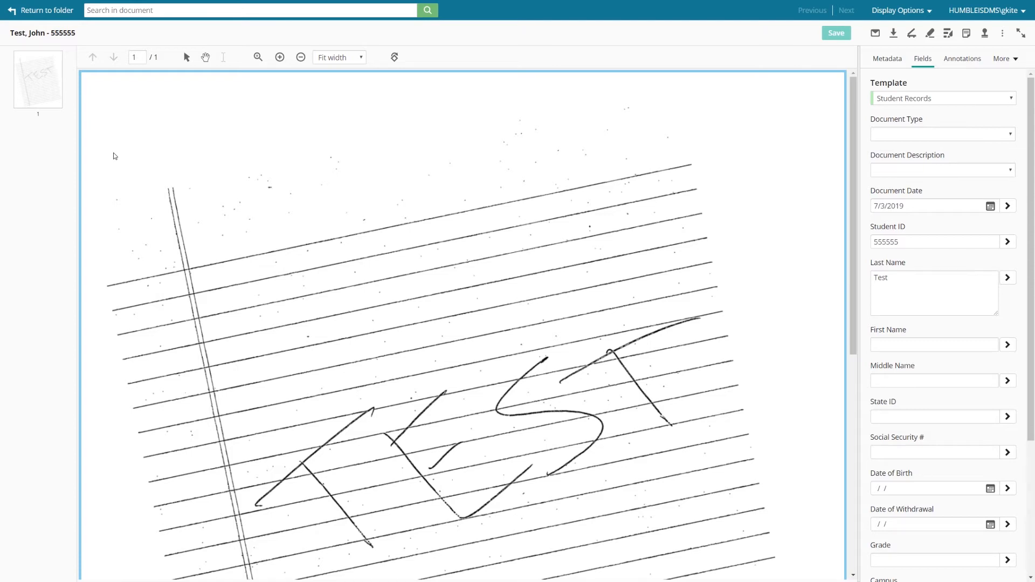
- Try to move the document's page into a new document named "Test page" in the Kingwood High School (002) folder, and cancel the creation
{"action": "left_click", "coordinate": [43, 92]}
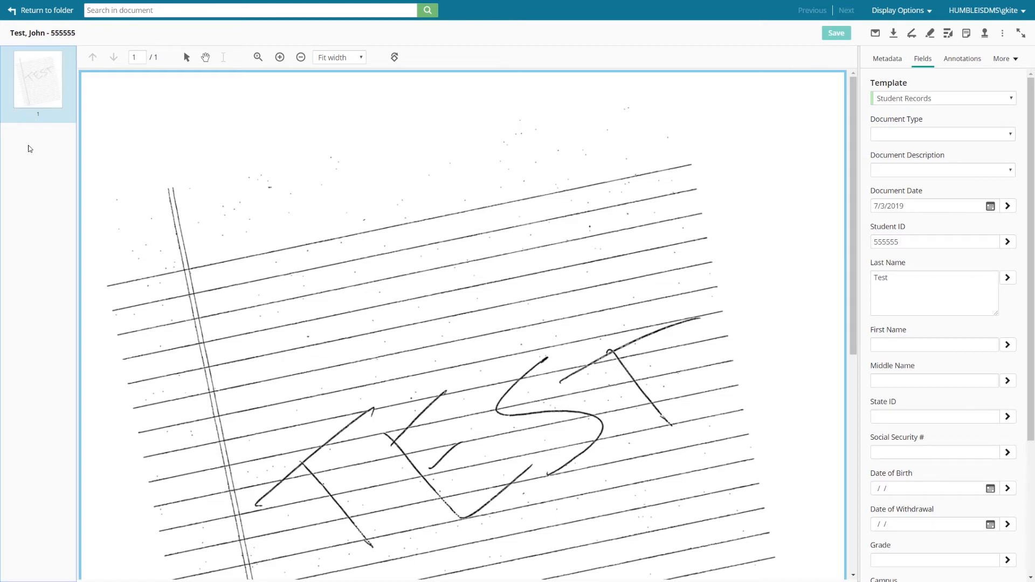
{"action": "right_click", "coordinate": [15, 76]}
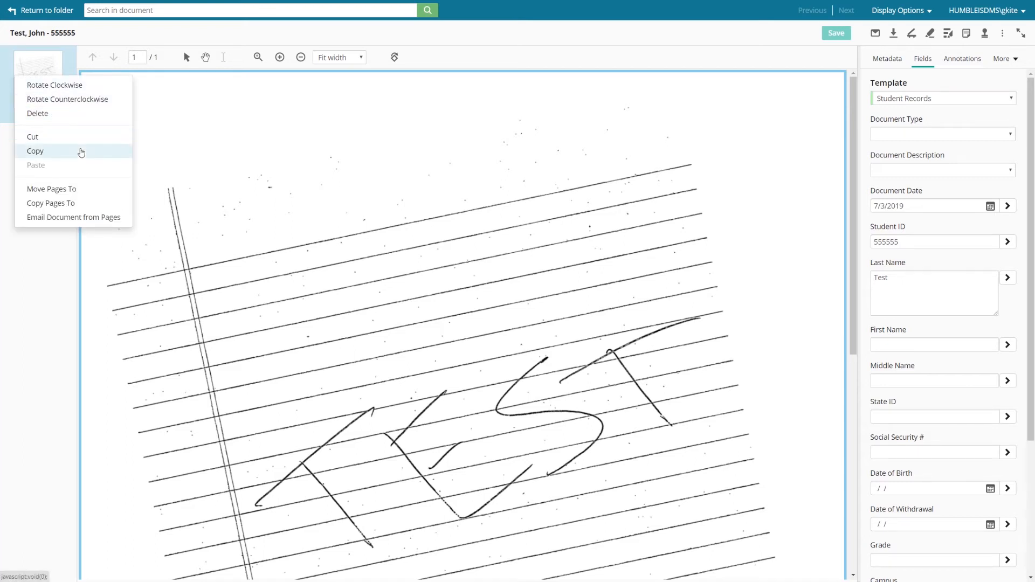
{"action": "left_click", "coordinate": [77, 195]}
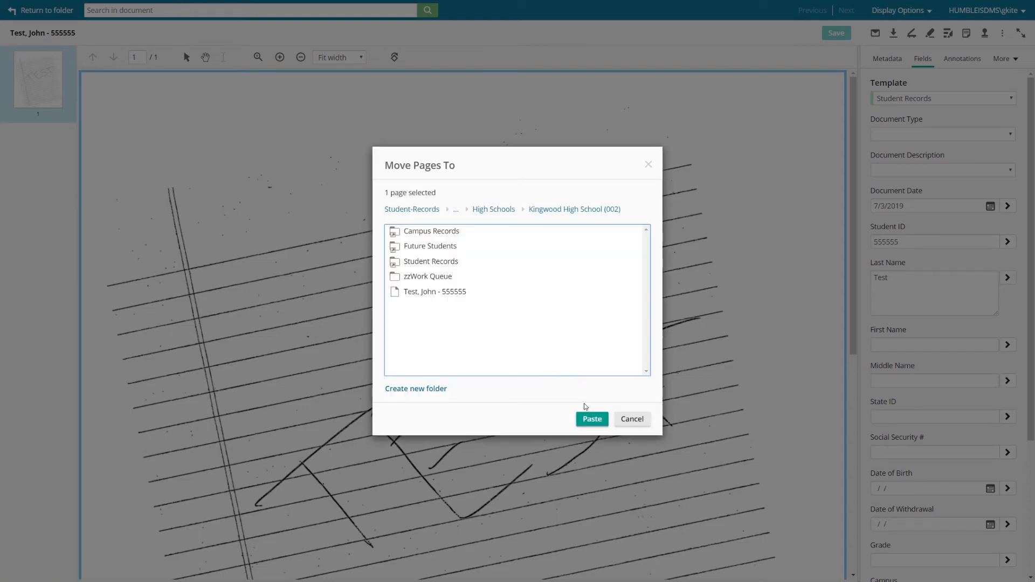
{"action": "left_click", "coordinate": [591, 420]}
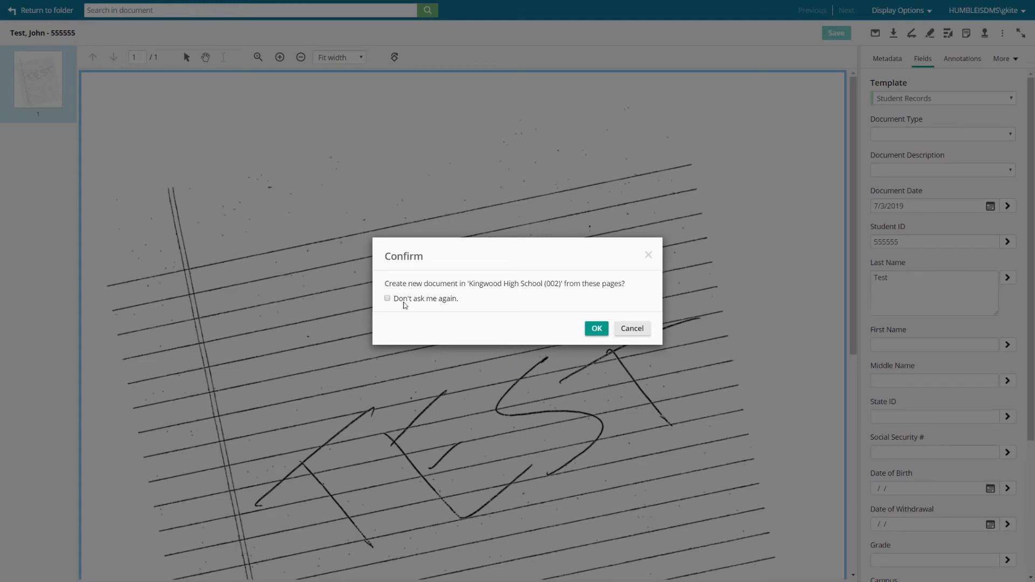
{"action": "left_click", "coordinate": [597, 329]}
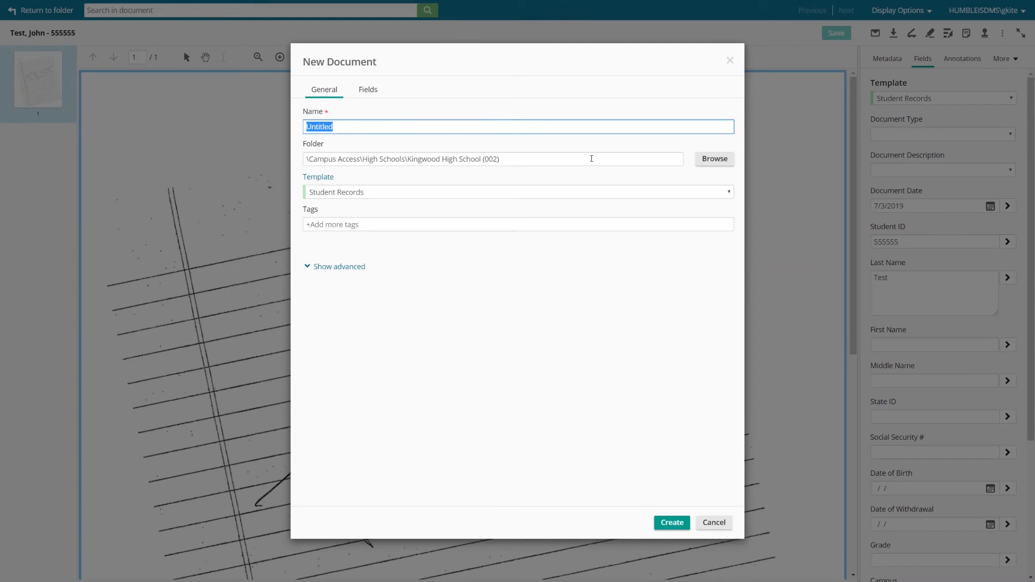
{"action": "type", "text": "Test page"}
{"action": "left_click", "coordinate": [714, 523]}
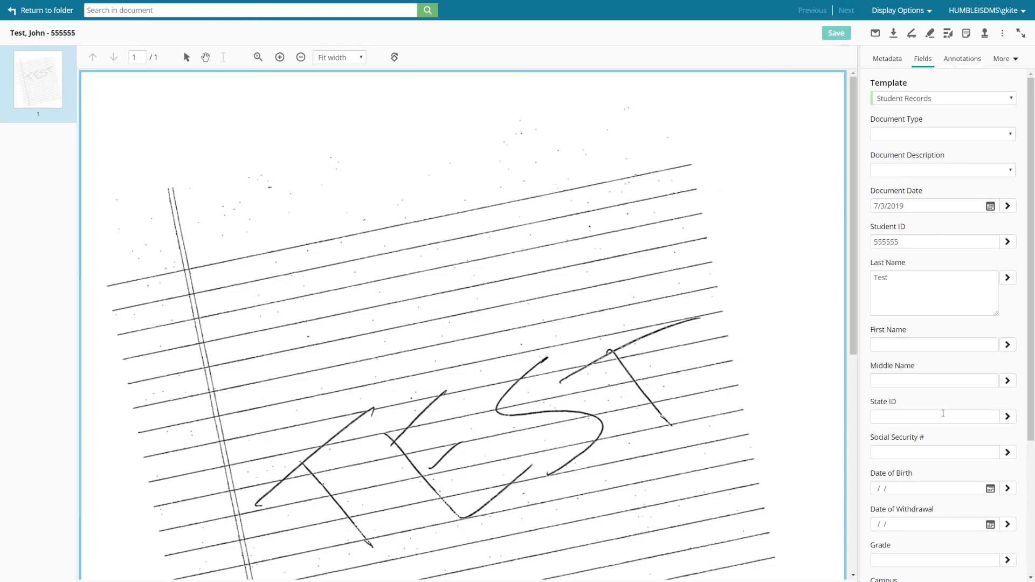